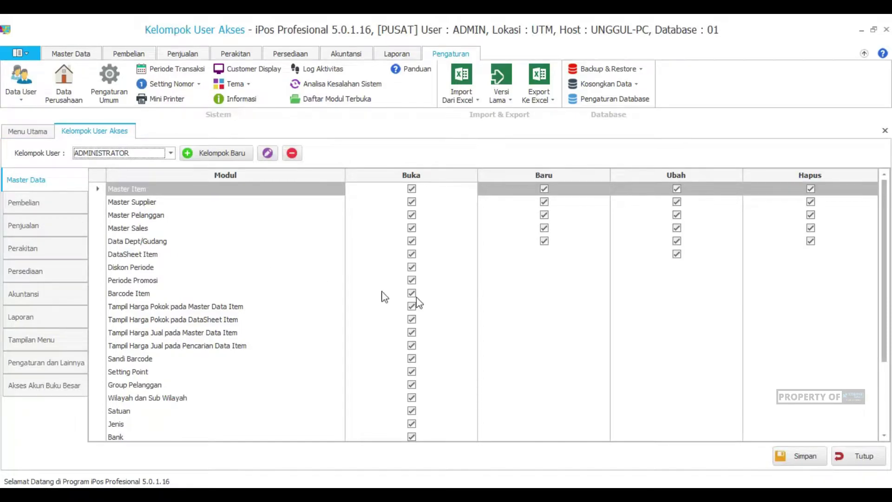
Step: Select the KASIR user group and find the Kas Laci row among its Penjualan permissions
{"action": "scroll", "coordinate": [885, 313], "scroll_direction": "down", "scroll_amount": 2}
{"action": "scroll", "coordinate": [885, 313], "scroll_direction": "up", "scroll_amount": 2}
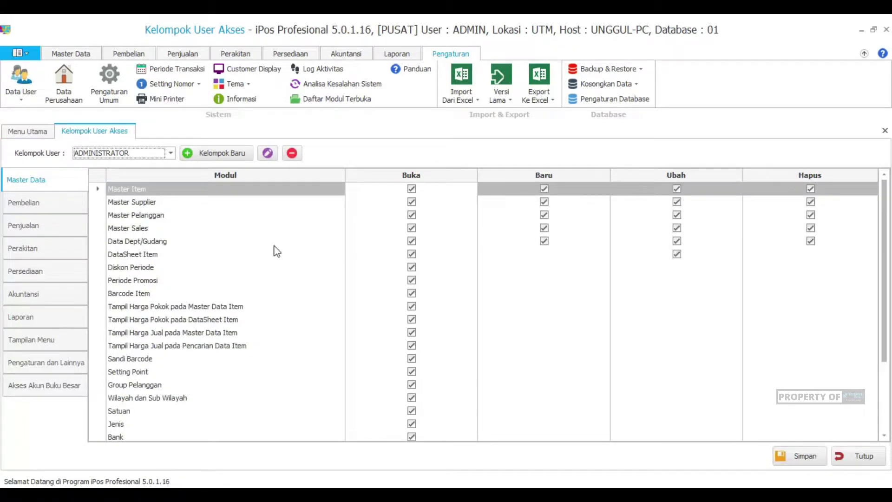
{"action": "left_click", "coordinate": [159, 154]}
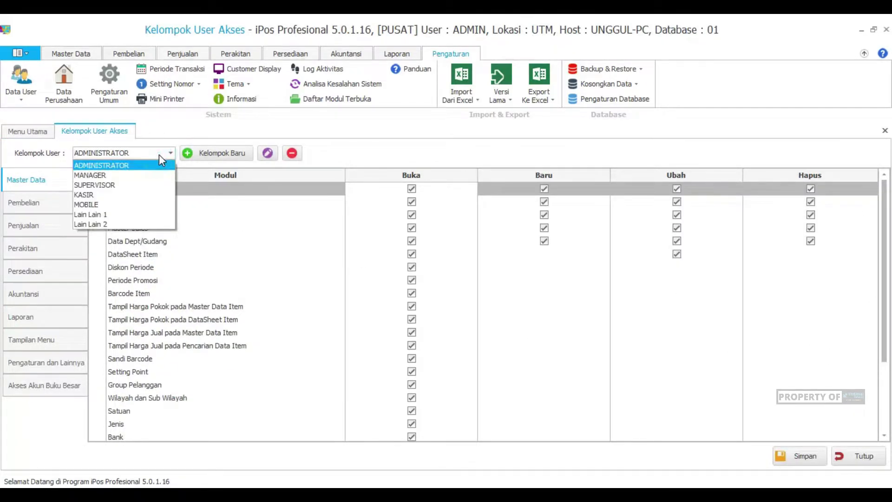
{"action": "left_click", "coordinate": [128, 196]}
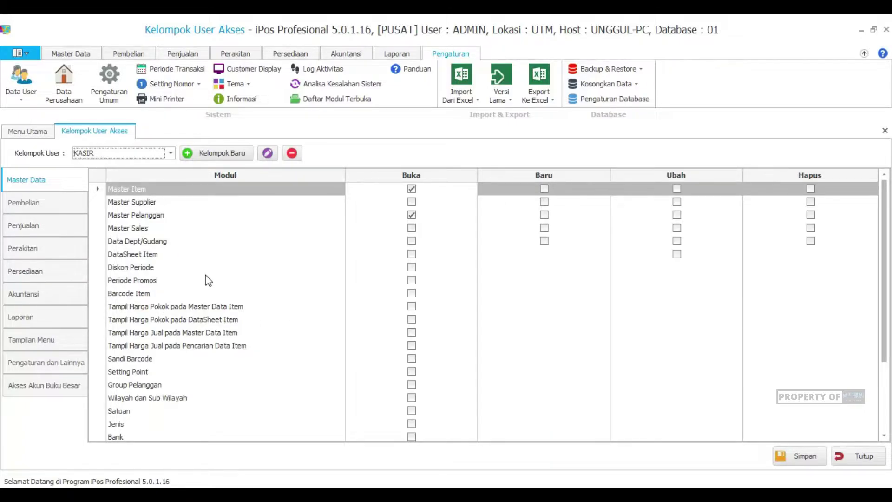
{"action": "left_click", "coordinate": [24, 226]}
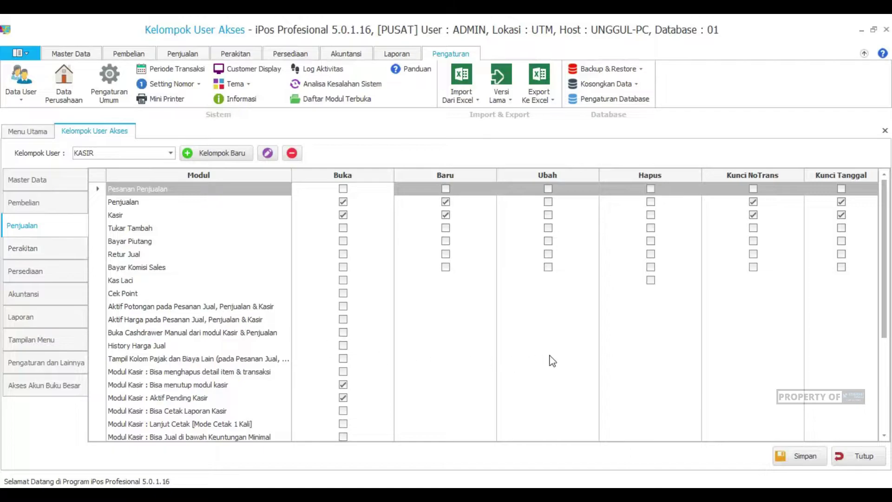
{"action": "left_click_drag", "start_coordinate": [883, 235], "coordinate": [876, 360]}
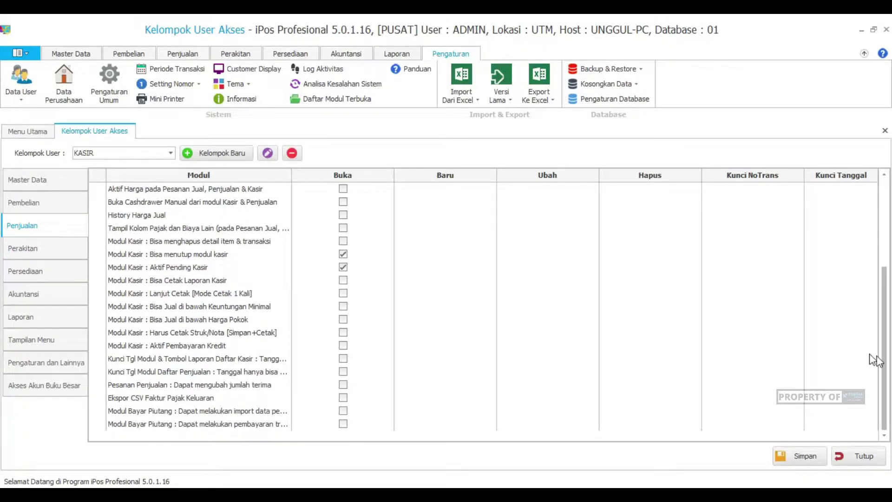
{"action": "left_click", "coordinate": [182, 229]}
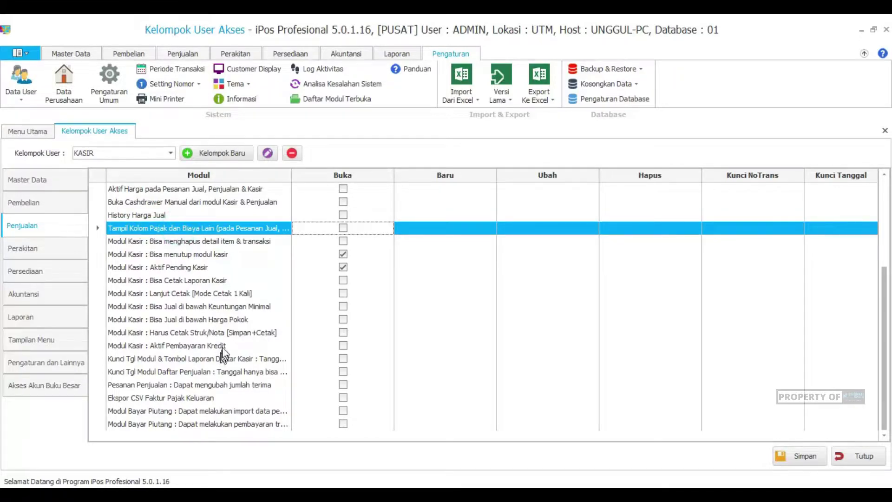
{"action": "scroll", "coordinate": [228, 296], "scroll_direction": "up", "scroll_amount": 2}
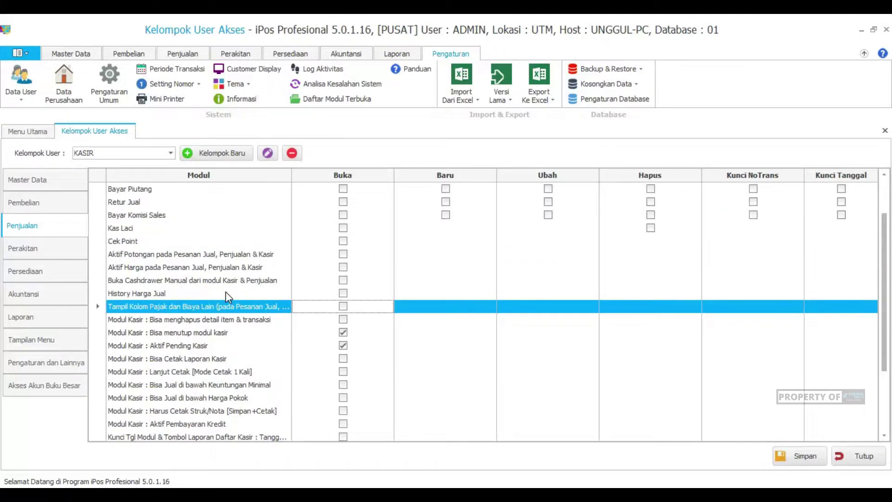
{"action": "left_click", "coordinate": [181, 229]}
Step: Tick Buka for Kas Laci, save KASIR's permissions, then bring up the ADMINISTRATOR group
{"action": "left_click", "coordinate": [343, 228]}
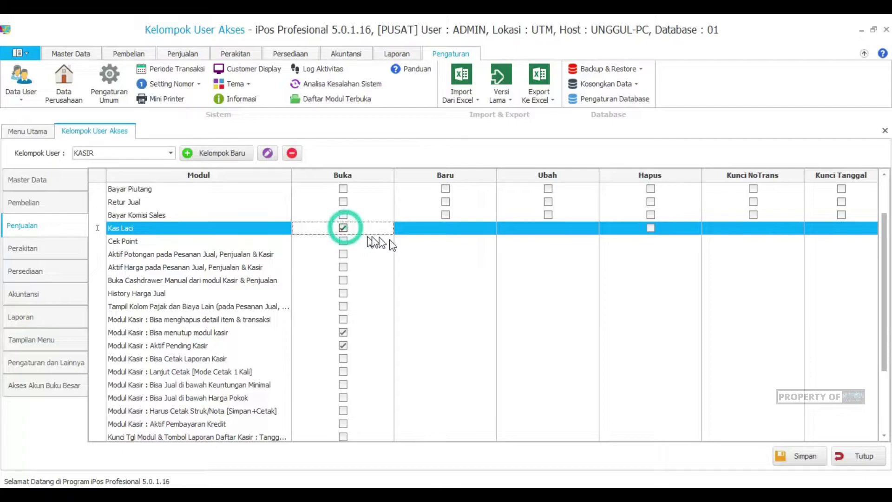
{"action": "left_click", "coordinate": [795, 456]}
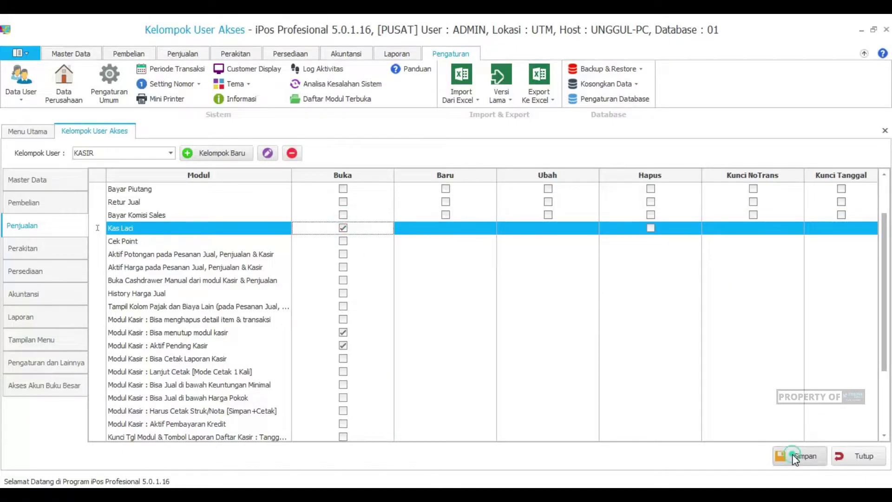
{"action": "left_click", "coordinate": [518, 301]}
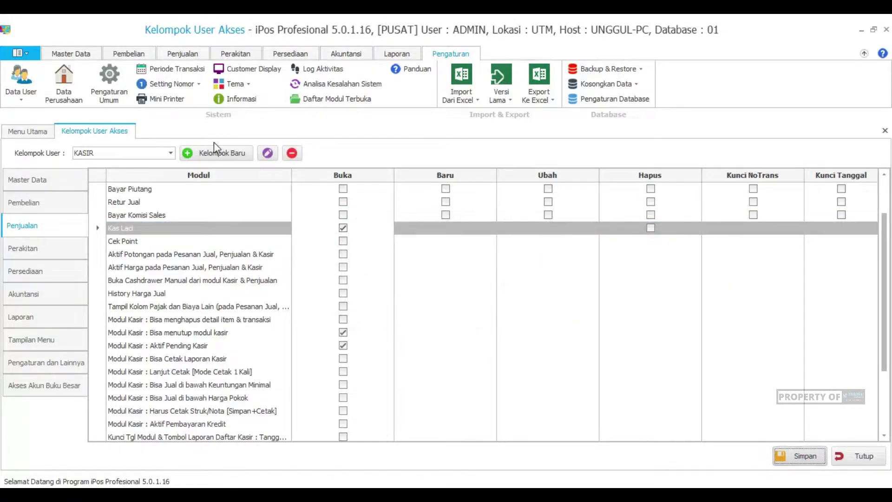
{"action": "left_click", "coordinate": [170, 153]}
{"action": "left_click", "coordinate": [150, 165]}
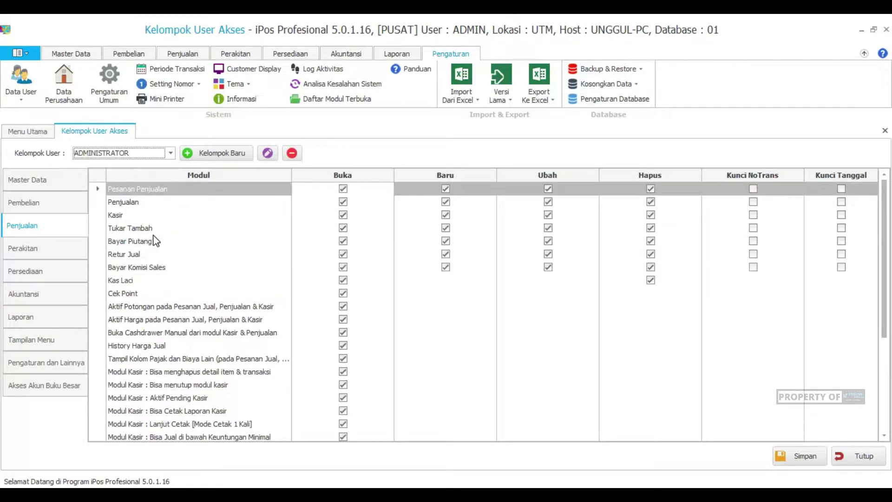
Step: Untick Buka for Kas Laci on ADMINISTRATOR, save past the warning, and close the access settings
{"action": "left_click", "coordinate": [192, 307]}
{"action": "left_click", "coordinate": [187, 281]}
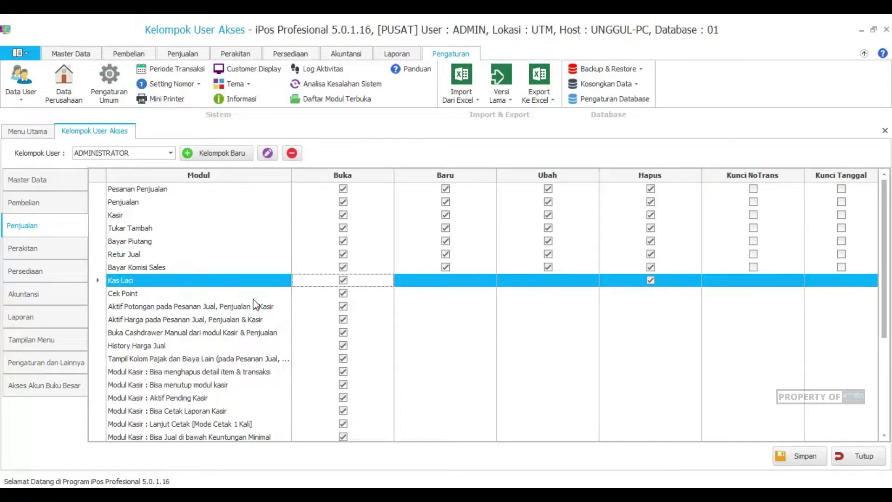
{"action": "left_click", "coordinate": [343, 281]}
{"action": "left_click", "coordinate": [796, 453]}
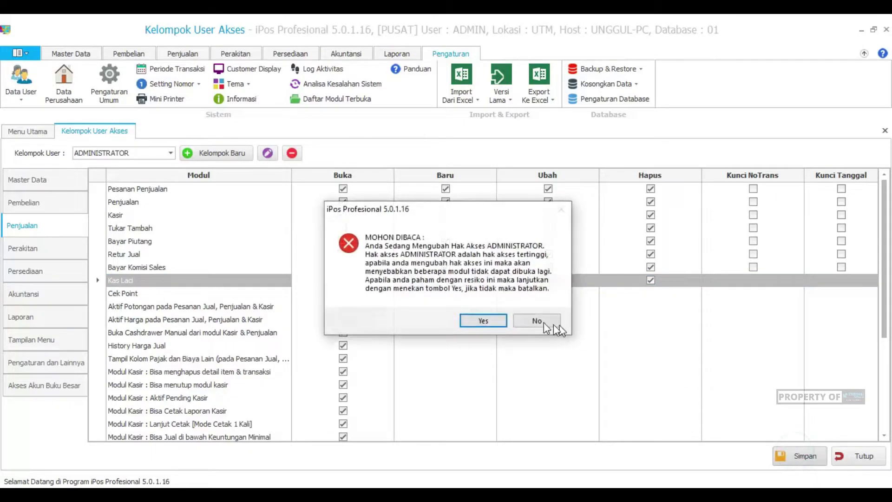
{"action": "left_click", "coordinate": [480, 323]}
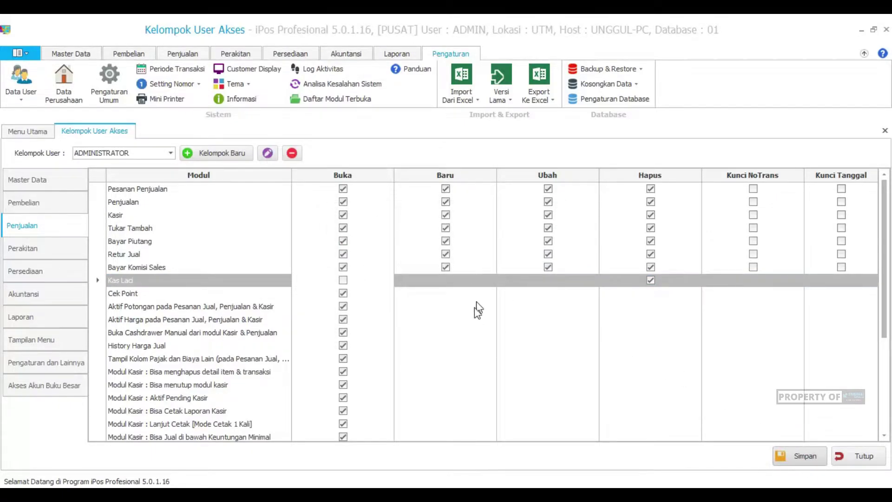
{"action": "left_click", "coordinate": [530, 303]}
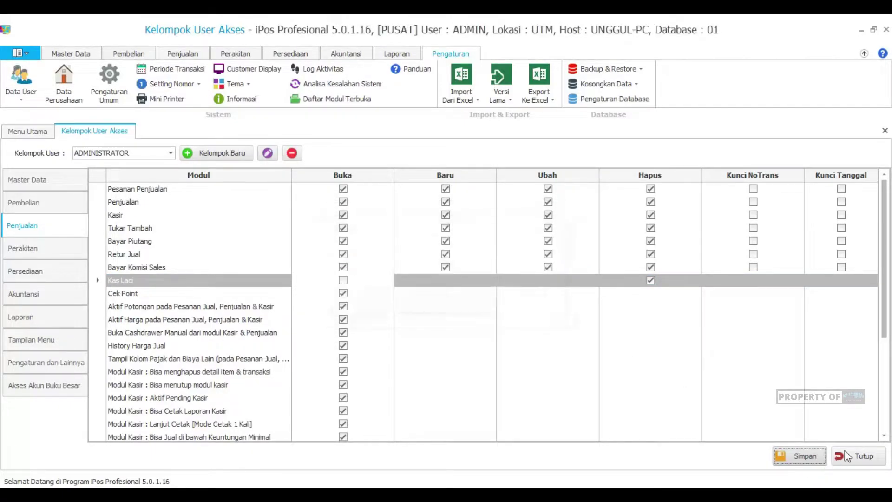
{"action": "left_click", "coordinate": [861, 456]}
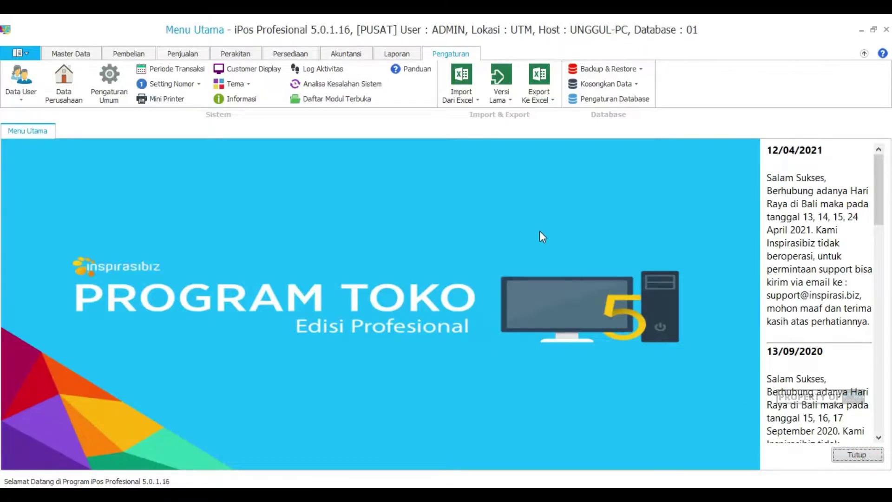
Step: Log out of the admin account and log in with the cashier user name and password
{"action": "left_click", "coordinate": [21, 54]}
{"action": "left_click", "coordinate": [56, 136]}
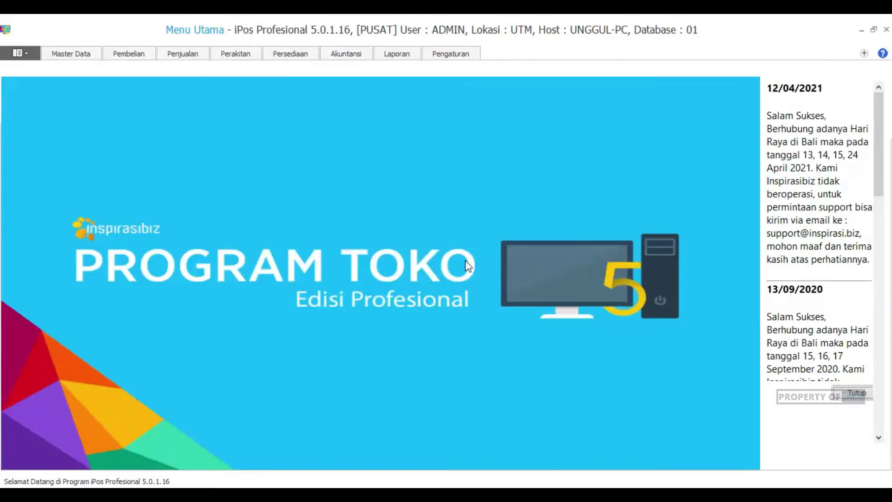
{"action": "type", "text": "kasir"}
{"action": "key", "text": "Tab"}
{"action": "type", "text": "kasir"}
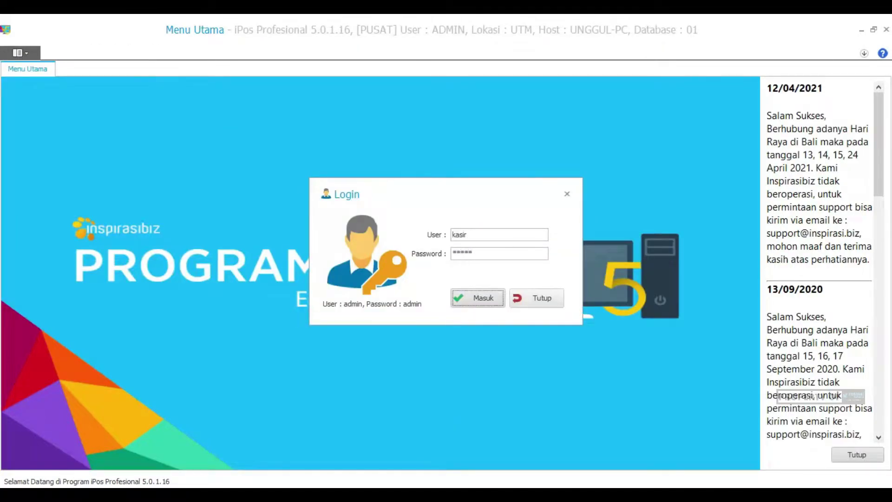
{"action": "key", "text": "Return"}
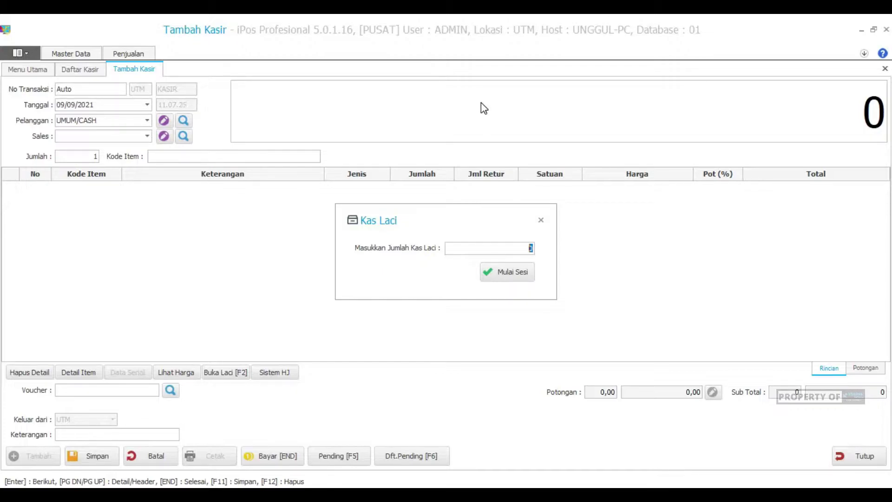
Step: Start the session with 1.000 in the drawer and add Aqua 220ml and biskuat coklat 10g
{"action": "type", "text": "1.000"}
{"action": "left_click", "coordinate": [503, 275]}
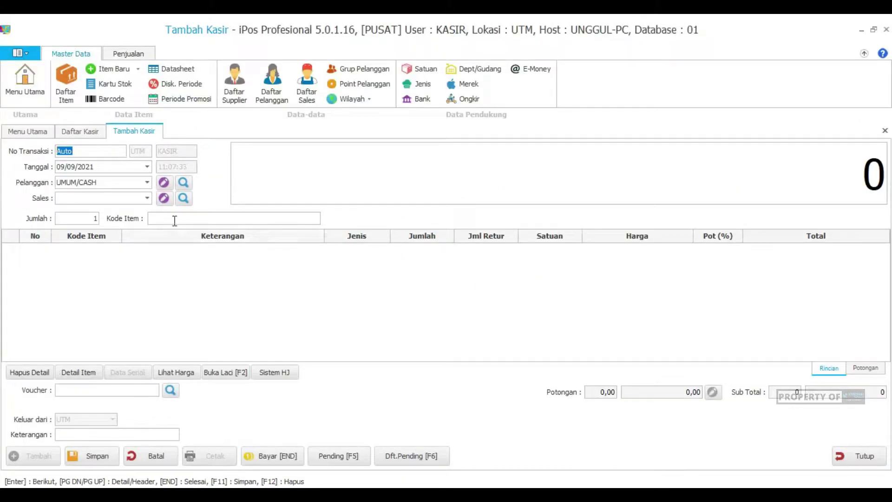
{"action": "left_click", "coordinate": [174, 219]}
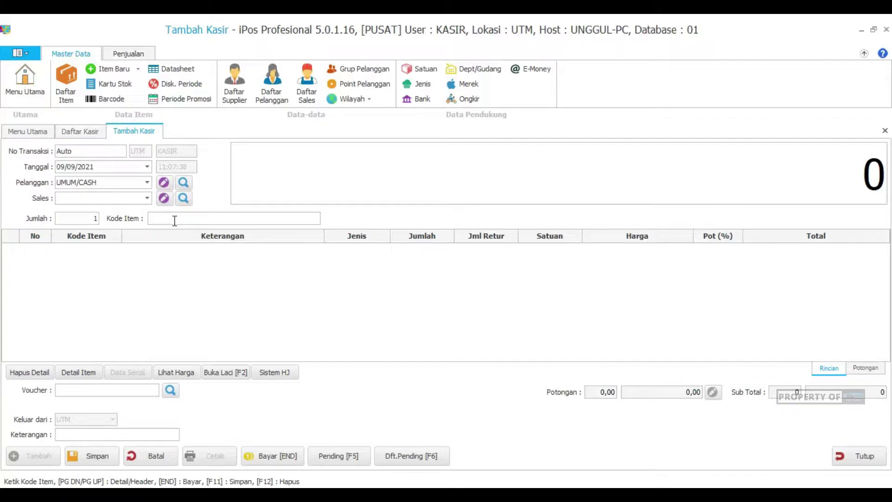
{"action": "type", "text": "1"}
{"action": "key", "text": "Return"}
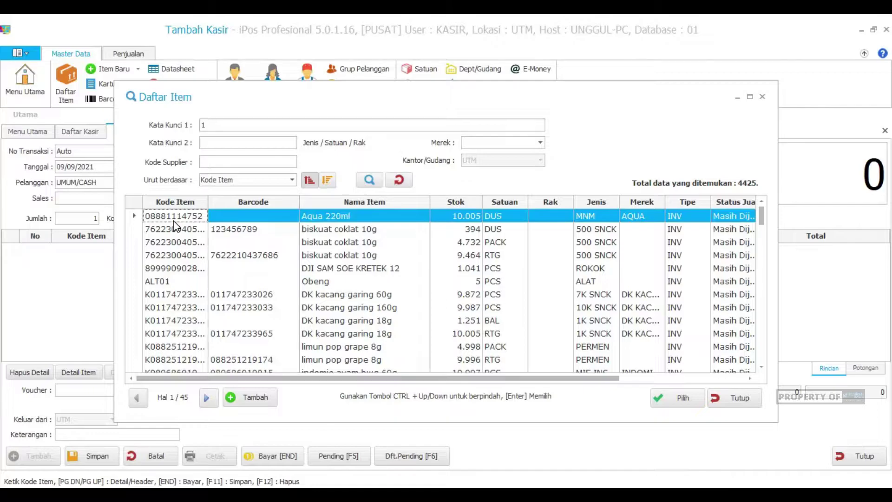
{"action": "key", "text": "Return"}
{"action": "type", "text": "1"}
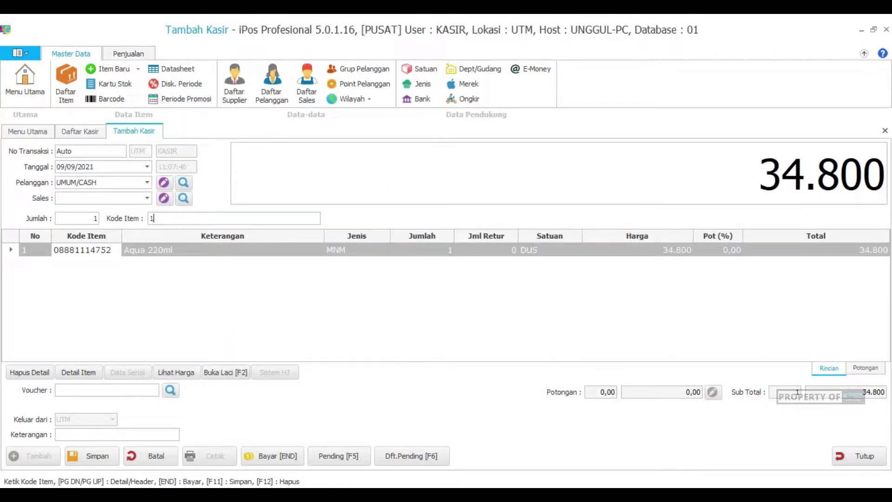
{"action": "key", "text": "Return"}
{"action": "key", "text": "ctrl+Down"}
{"action": "key", "text": "ctrl+Down"}
{"action": "key", "text": "ctrl+Down"}
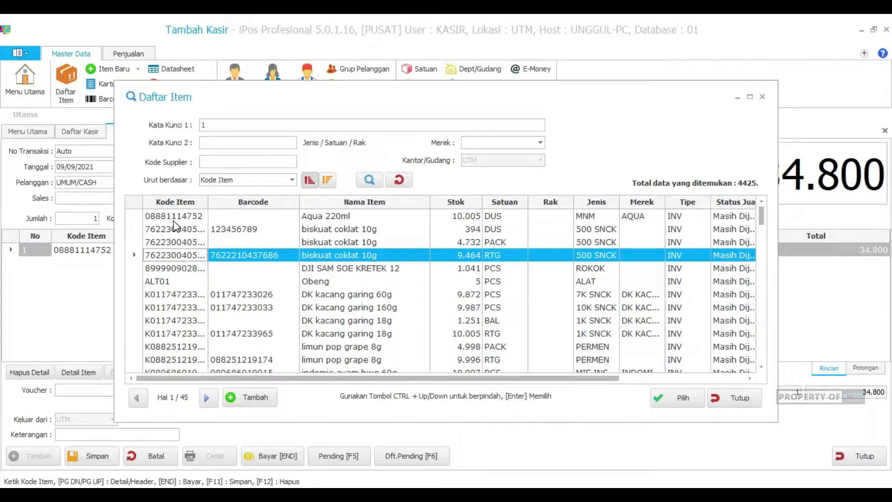
{"action": "key", "text": "Return"}
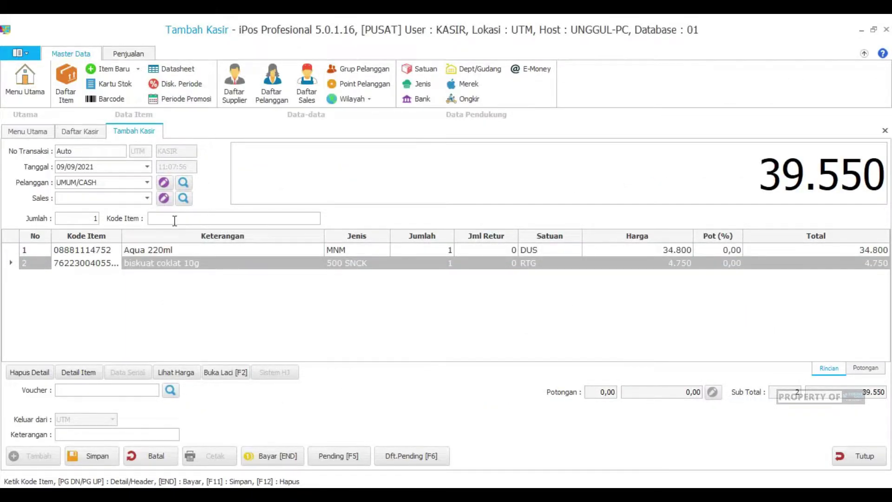
Step: Discard that sale and ring up a new one with Aqua 220ml and indomie ayam bwg 69g
{"action": "left_click", "coordinate": [139, 458]}
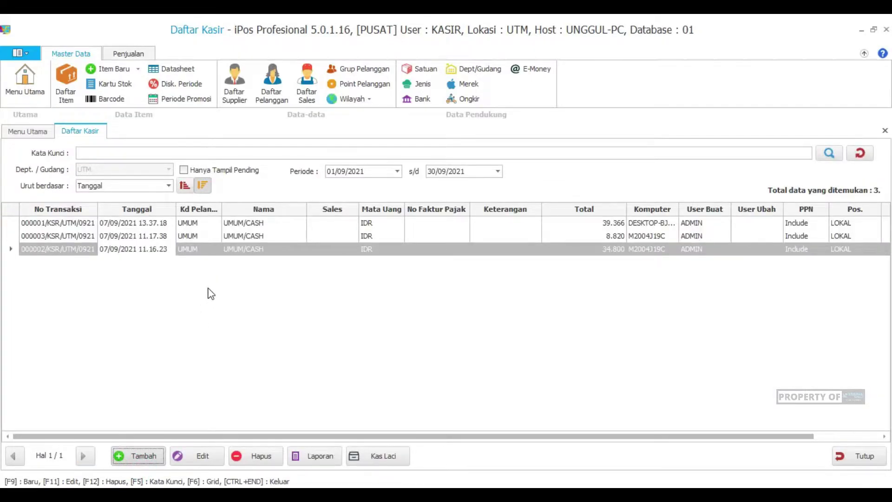
{"action": "key", "text": "F9"}
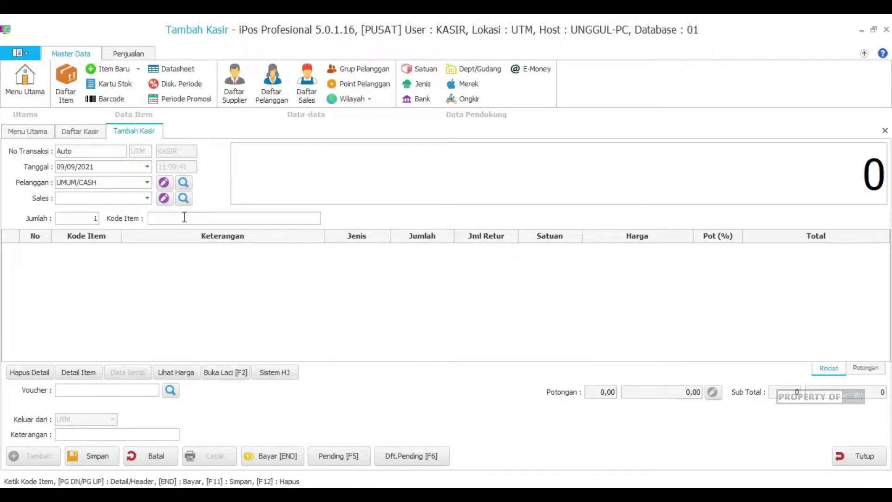
{"action": "type", "text": "1"}
{"action": "key", "text": "Return"}
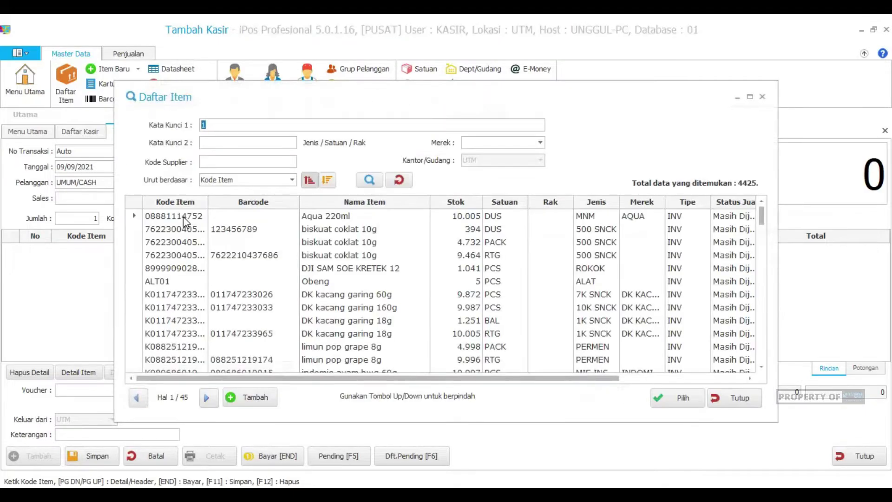
{"action": "left_click", "coordinate": [185, 217]}
{"action": "double_click", "coordinate": [185, 217]}
{"action": "type", "text": "indomie"}
{"action": "key", "text": "Return"}
{"action": "double_click", "coordinate": [185, 217]}
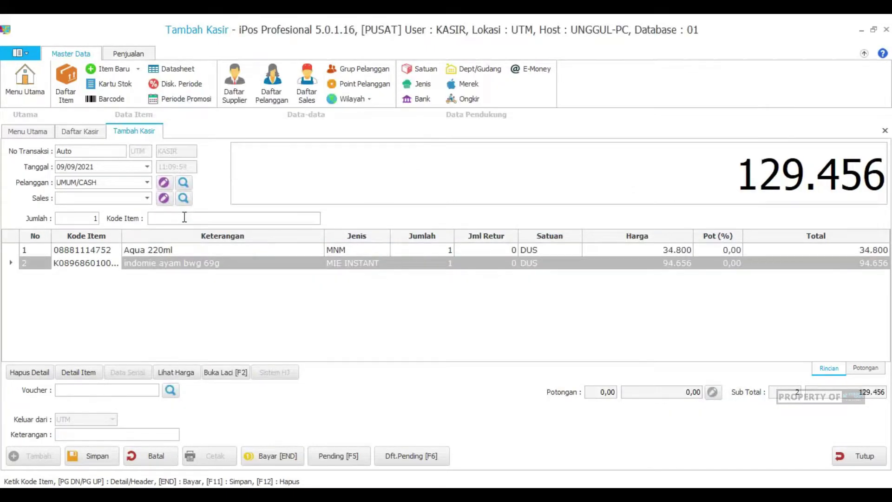
Step: Pay the 129.456 sale with 150.000 cash
{"action": "key", "text": "End"}
{"action": "type", "text": "150000"}
{"action": "key", "text": "Return"}
Step: Save the 129.456 sale and add biskuat coklat to a new sale
{"action": "key", "text": "Return"}
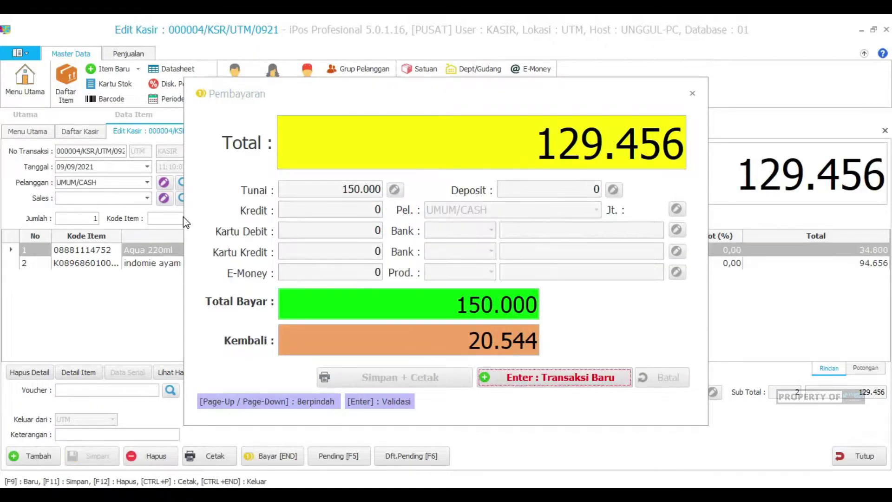
{"action": "key", "text": "Return"}
{"action": "type", "text": "3"}
{"action": "key", "text": "Return"}
{"action": "double_click", "coordinate": [183, 216]}
{"action": "key", "text": "Return"}
{"action": "key", "text": "Return"}
Step: Pay the 192.698 sale with 200.000 cash, then close the form discarding the empty transaction
{"action": "key", "text": "End"}
{"action": "type", "text": "200000"}
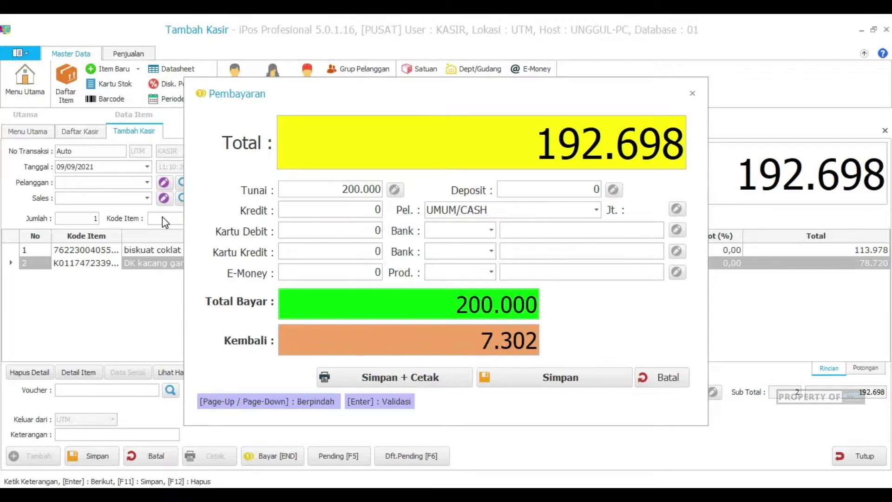
{"action": "key", "text": "Return"}
{"action": "key", "text": "Return"}
{"action": "left_click", "coordinate": [862, 456]}
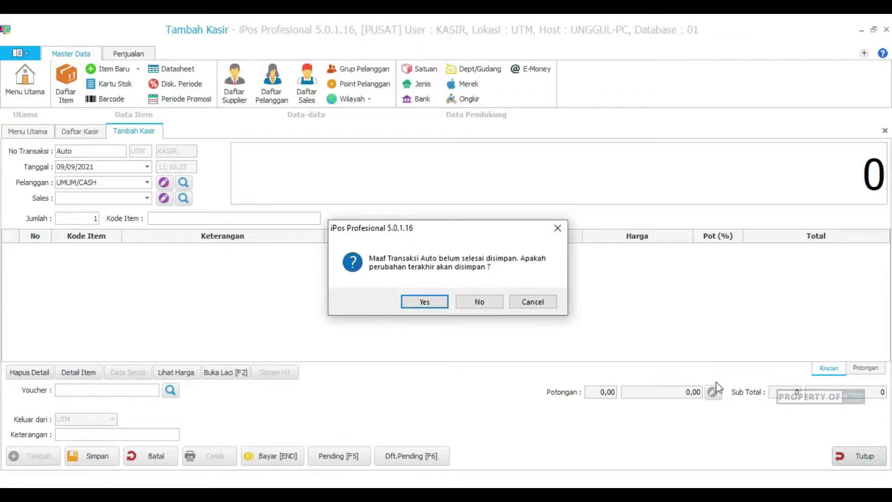
{"action": "left_click", "coordinate": [481, 302]}
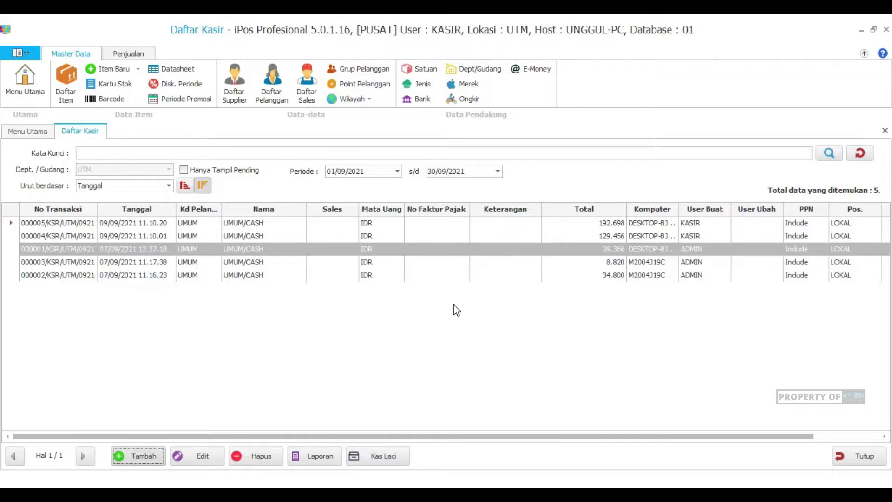
Step: Select transaction 000005 in Daftar Kasir and open its Kas Laci summary (422.154 ending balance)
{"action": "left_click", "coordinate": [295, 236]}
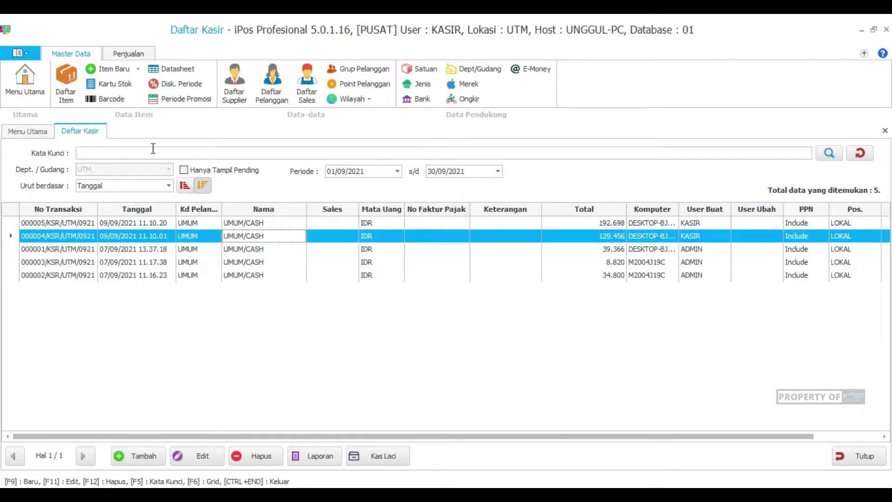
{"action": "left_click", "coordinate": [277, 223]}
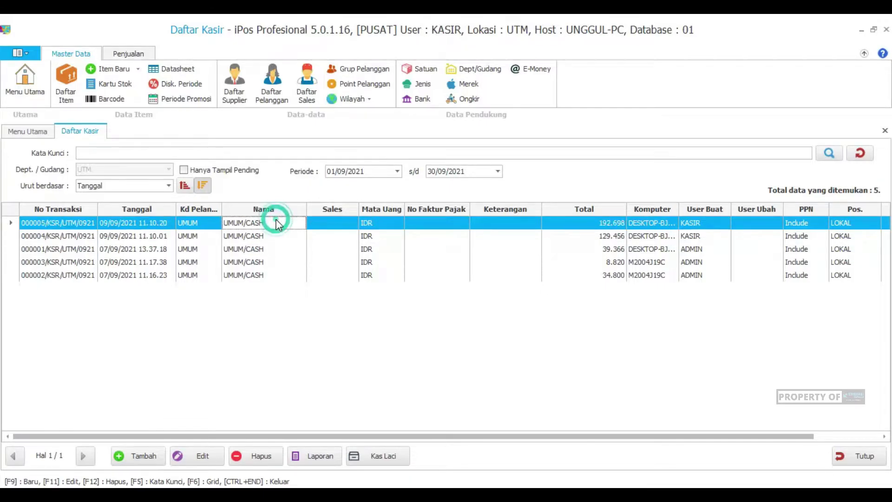
{"action": "left_click", "coordinate": [86, 133]}
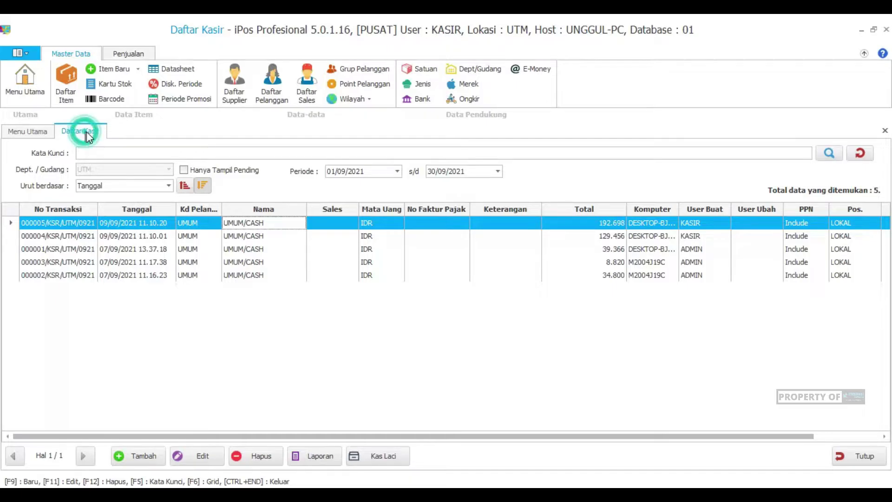
{"action": "left_click", "coordinate": [372, 459]}
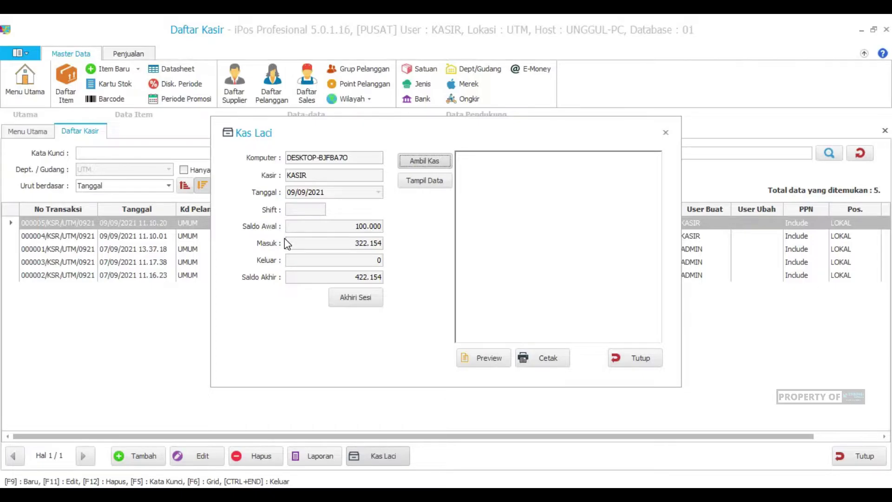
Step: Withdraw 10.000 from the drawer, naming the person taking it, with note 'Uang makan'
{"action": "left_click", "coordinate": [415, 164]}
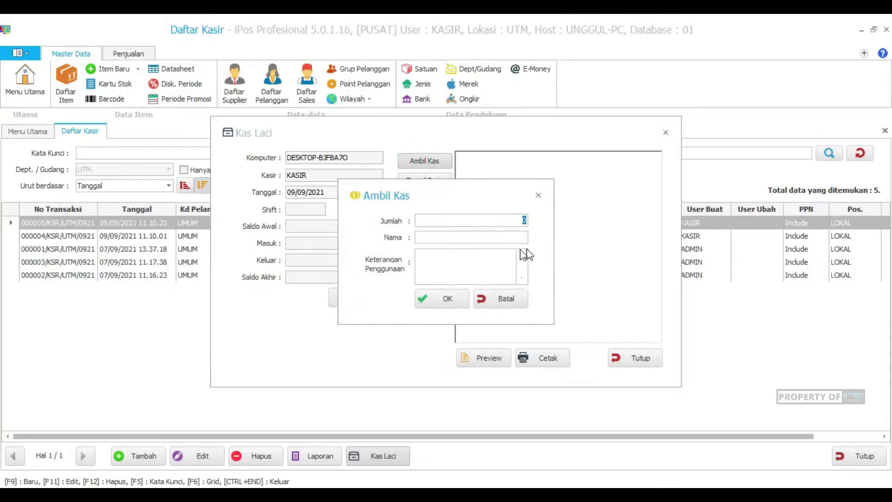
{"action": "left_click_drag", "start_coordinate": [434, 199], "coordinate": [566, 190]}
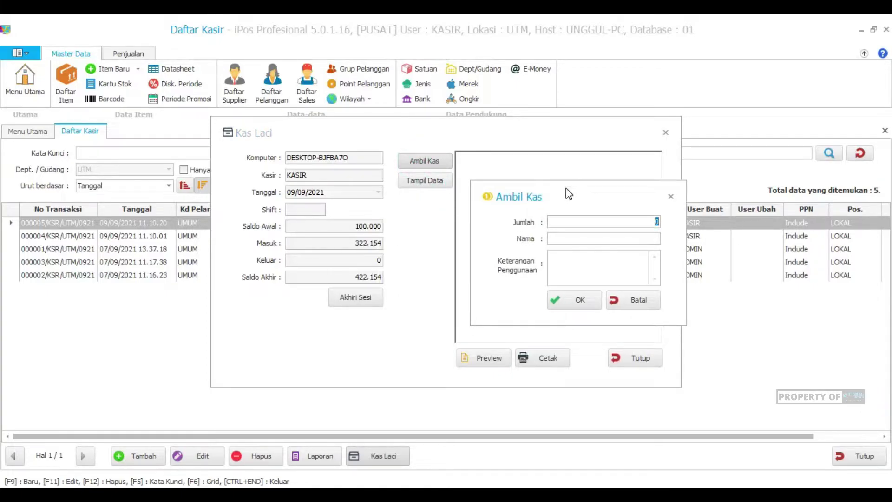
{"action": "type", "text": "10"}
{"action": "left_click", "coordinate": [621, 240]}
{"action": "type", "text": "Dipakai Ol"}
{"action": "type", "text": "eh Dani"}
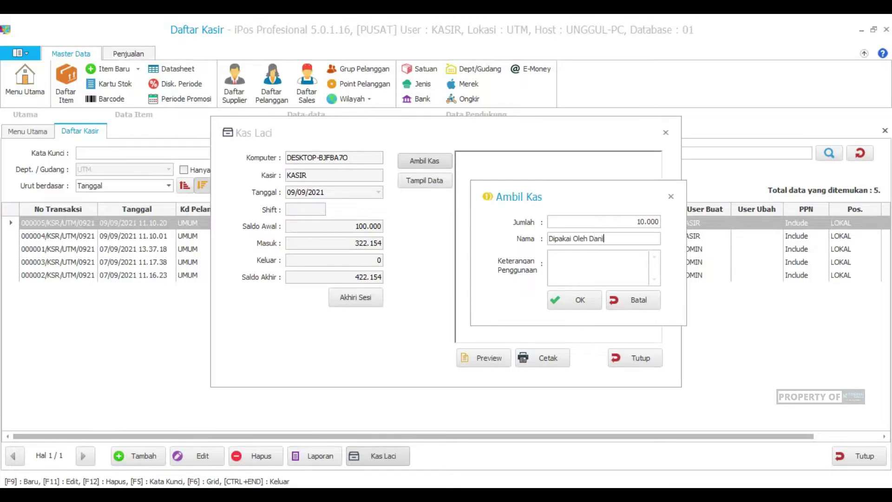
{"action": "left_click", "coordinate": [551, 255]}
{"action": "type", "text": "Uang makan"}
{"action": "left_click", "coordinate": [590, 298]}
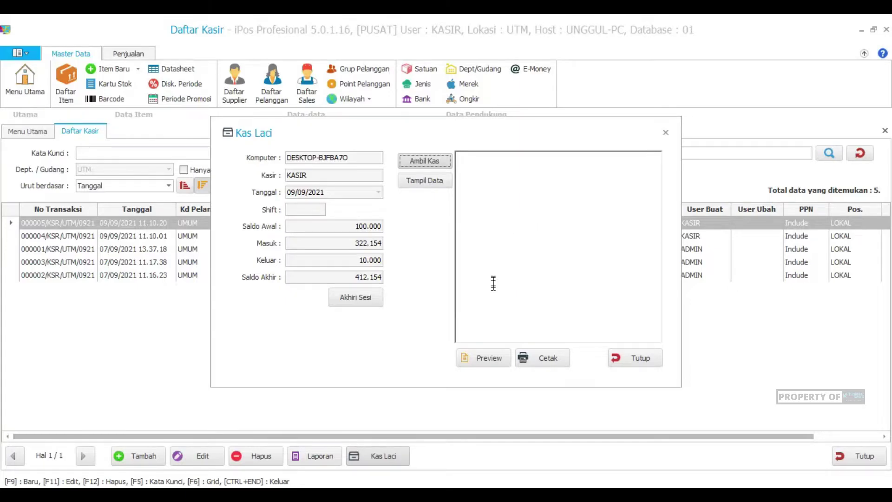
Step: Preview the drawer sales report and highlight its KAS AWAL, KAS MASUK, KAS KELUAR and KAS AKHIR lines
{"action": "left_click", "coordinate": [483, 360]}
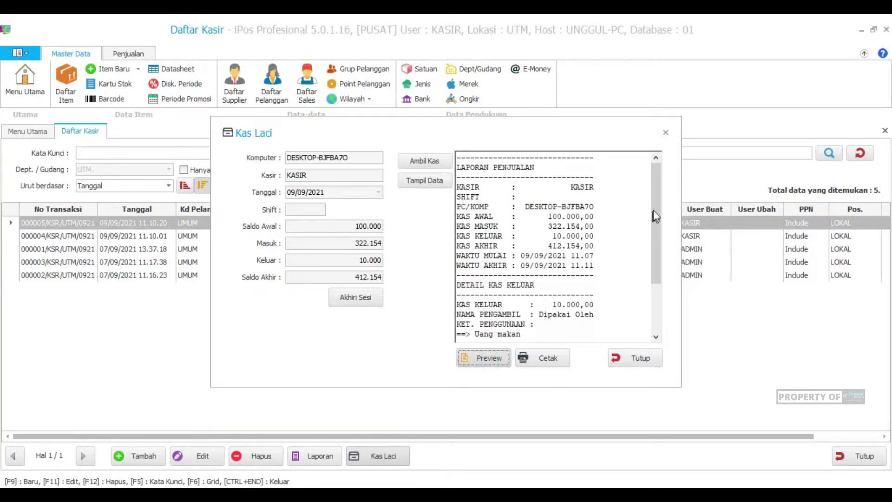
{"action": "left_click_drag", "start_coordinate": [658, 209], "coordinate": [659, 189]}
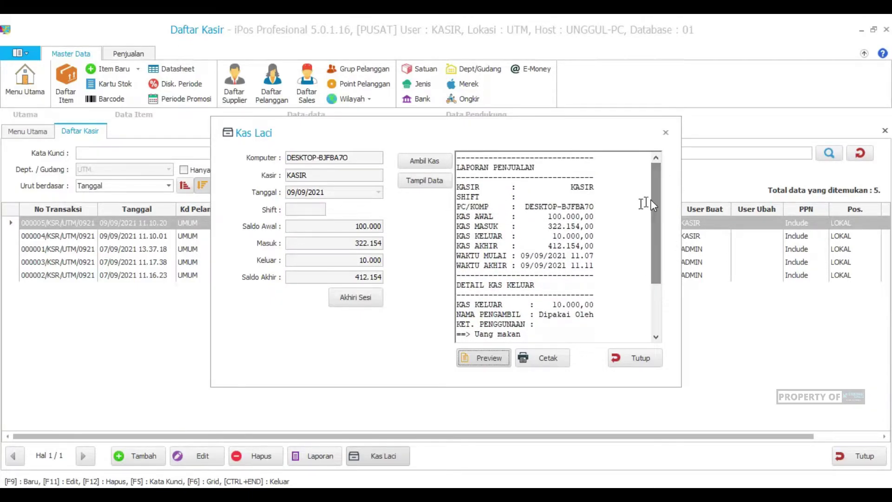
{"action": "left_click_drag", "start_coordinate": [456, 216], "coordinate": [600, 217]}
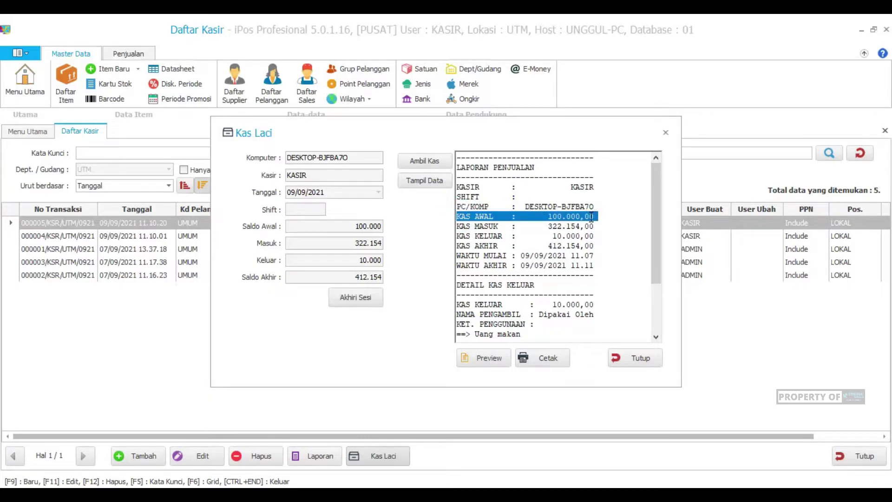
{"action": "left_click", "coordinate": [500, 226]}
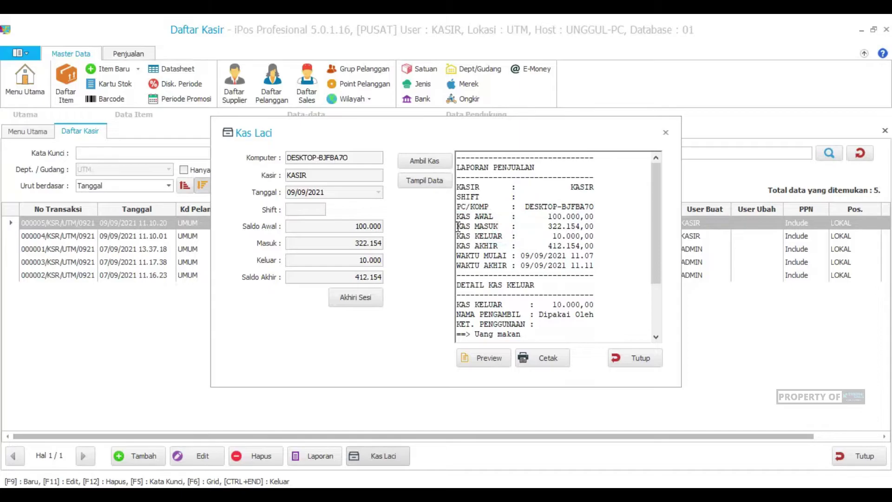
{"action": "left_click", "coordinate": [455, 227]}
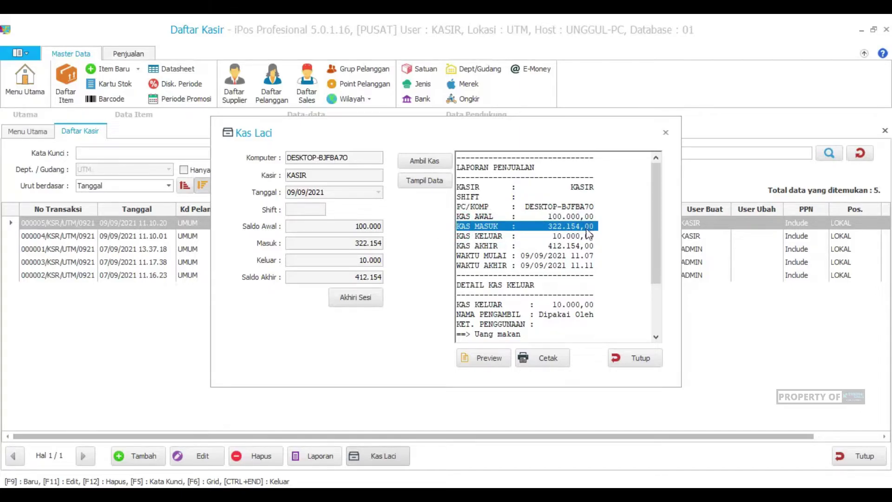
{"action": "left_click", "coordinate": [550, 226]}
{"action": "left_click_drag", "start_coordinate": [456, 236], "coordinate": [597, 237]}
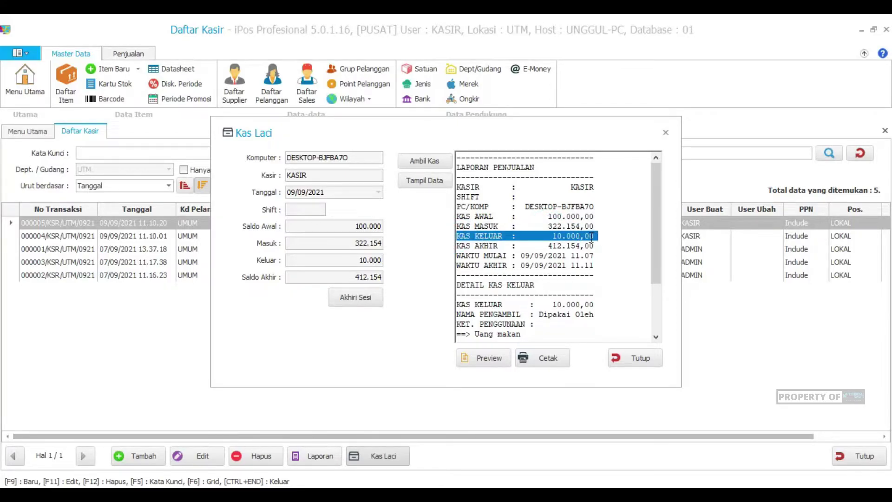
{"action": "left_click", "coordinate": [487, 251]}
{"action": "left_click_drag", "start_coordinate": [457, 246], "coordinate": [597, 246]}
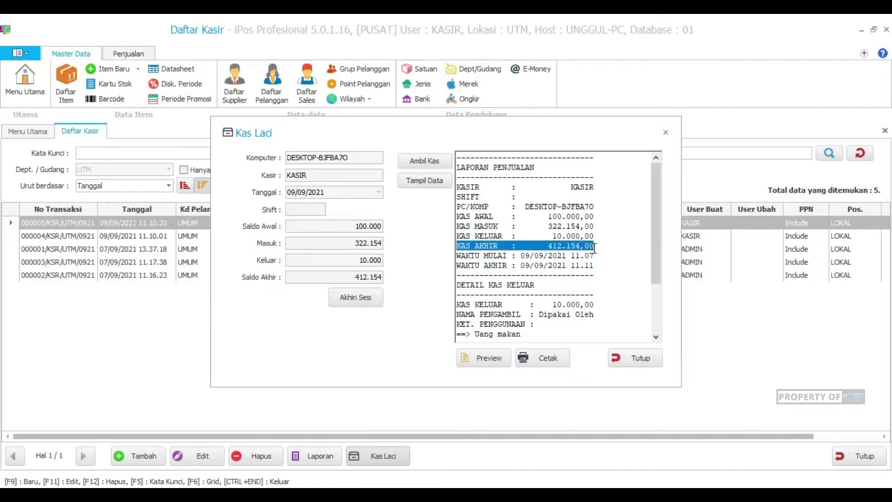
{"action": "left_click", "coordinate": [563, 252]}
Step: Scroll through the report to review the 10.000 Uang makan withdrawal details
{"action": "left_click_drag", "start_coordinate": [659, 240], "coordinate": [660, 298]}
{"action": "left_click_drag", "start_coordinate": [666, 263], "coordinate": [669, 200]}
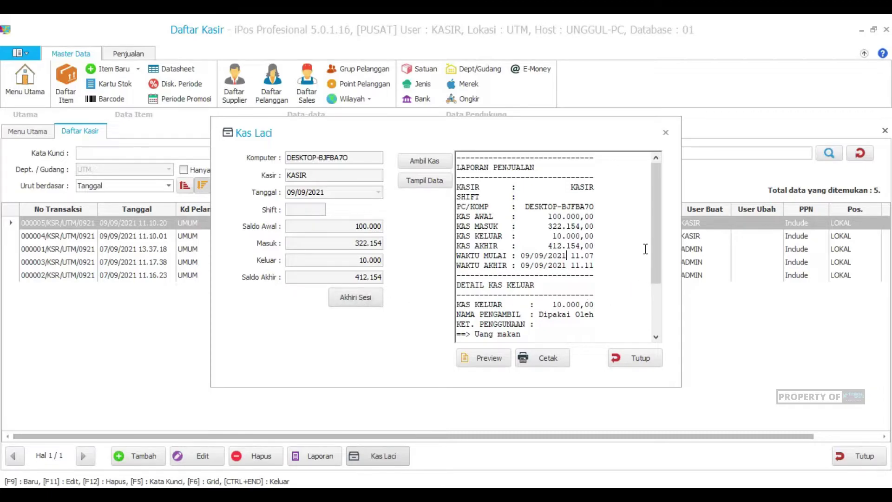
{"action": "scroll", "coordinate": [651, 242], "scroll_direction": "down", "scroll_amount": 3}
{"action": "scroll", "coordinate": [662, 261], "scroll_direction": "up", "scroll_amount": 3}
{"action": "scroll", "coordinate": [669, 288], "scroll_direction": "down", "scroll_amount": 3}
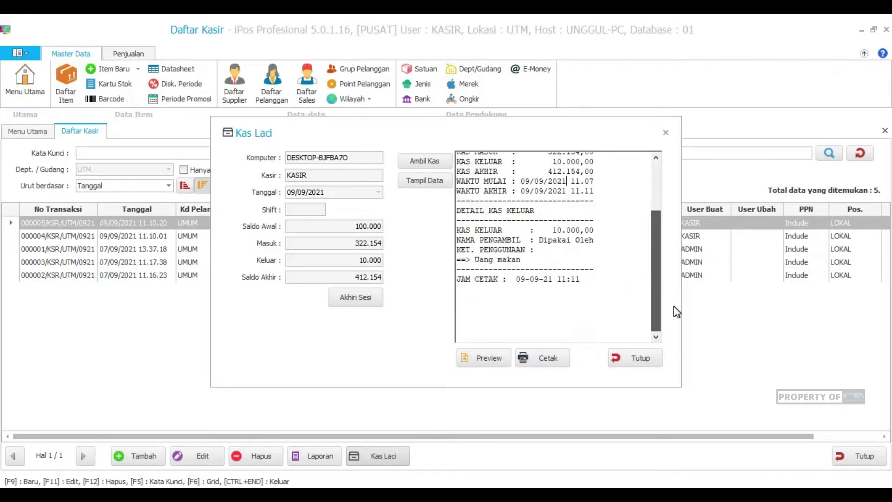
{"action": "left_click_drag", "start_coordinate": [657, 264], "coordinate": [671, 189]}
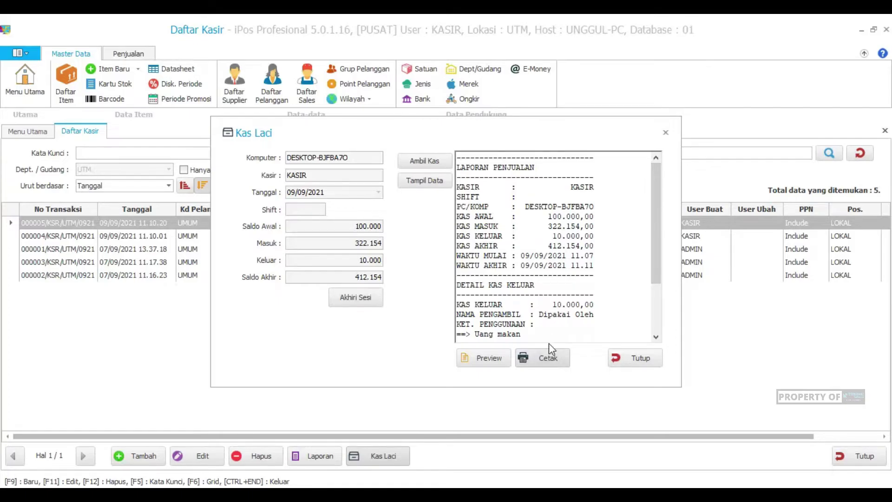
{"action": "mouse_move", "coordinate": [657, 214]}
{"action": "left_mouse_down"}
{"action": "mouse_move", "coordinate": [663, 259]}
{"action": "mouse_move", "coordinate": [660, 222]}
{"action": "left_mouse_up"}
Step: End the cashier session from Kas Laci and confirm with Yes
{"action": "left_click", "coordinate": [345, 304]}
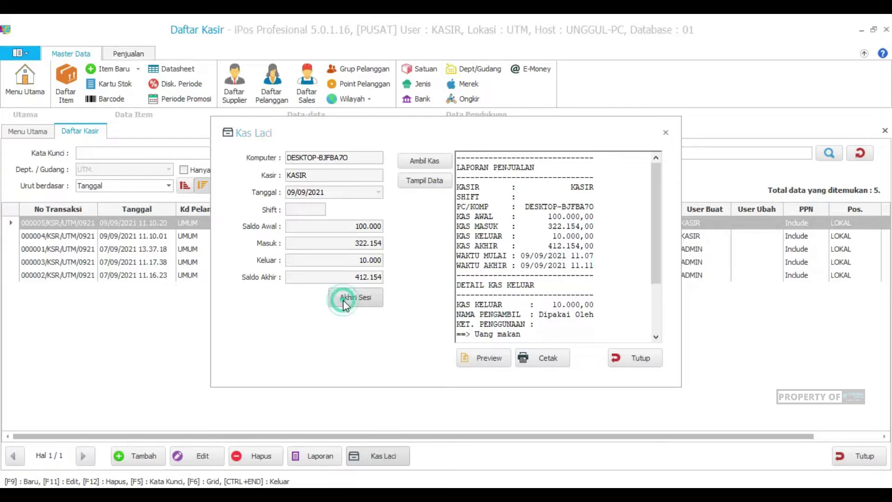
{"action": "left_click", "coordinate": [484, 301]}
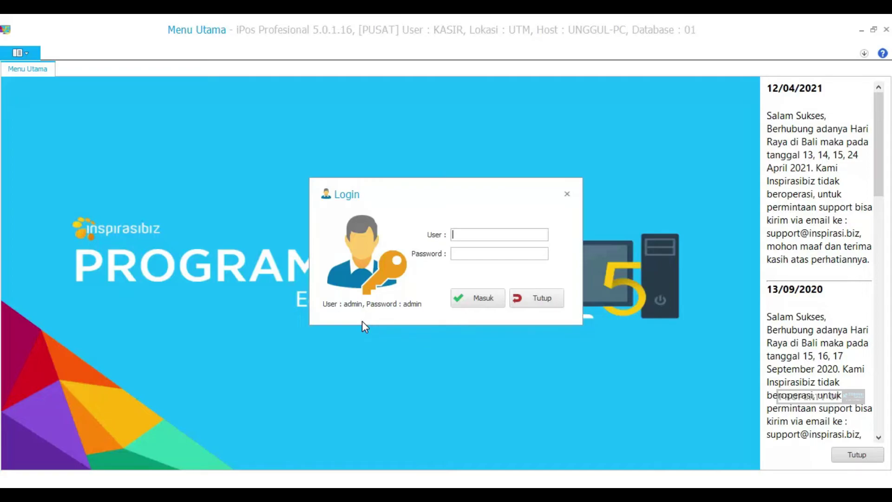
Step: Move the Login window up and sign in again with the cashier user name and password
{"action": "left_click_drag", "start_coordinate": [403, 192], "coordinate": [389, 254]}
{"action": "left_click_drag", "start_coordinate": [380, 239], "coordinate": [381, 215]}
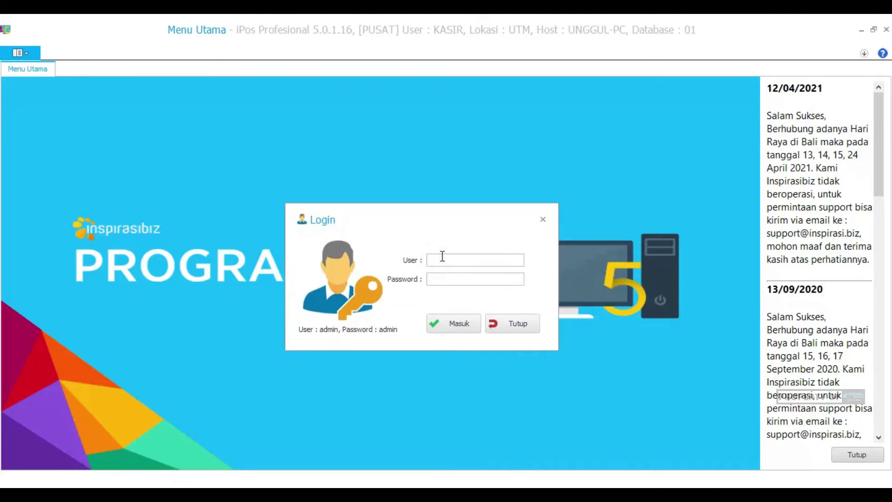
{"action": "type", "text": "kasir"}
{"action": "key", "text": "Tab"}
{"action": "type", "text": "kasir"}
{"action": "key", "text": "Return"}
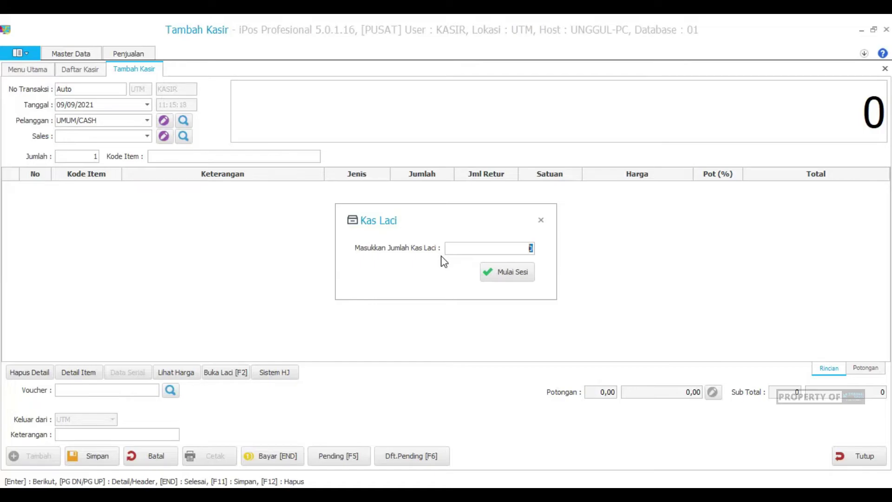
Step: Begin a session with 100.000 drawer cash, check Daftar Kasir, and return to the empty sales form
{"action": "type", "text": "100.000"}
{"action": "left_click", "coordinate": [511, 269]}
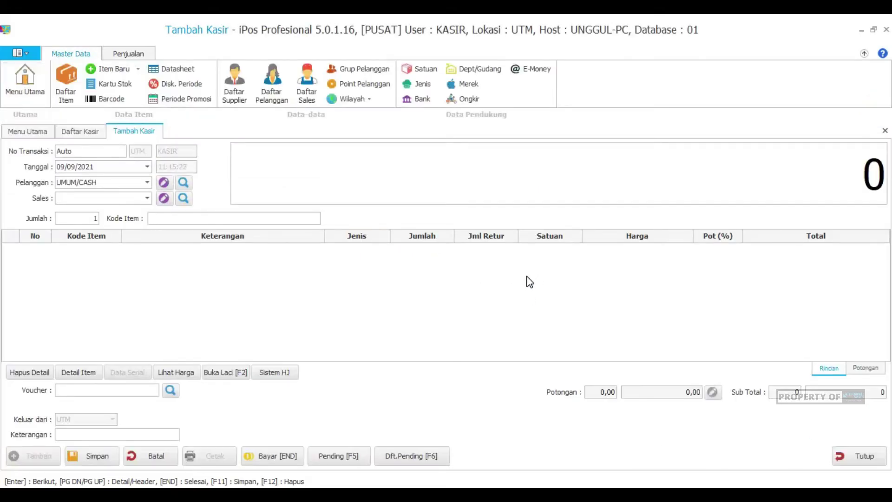
{"action": "left_click", "coordinate": [92, 133]}
{"action": "left_click", "coordinate": [119, 132]}
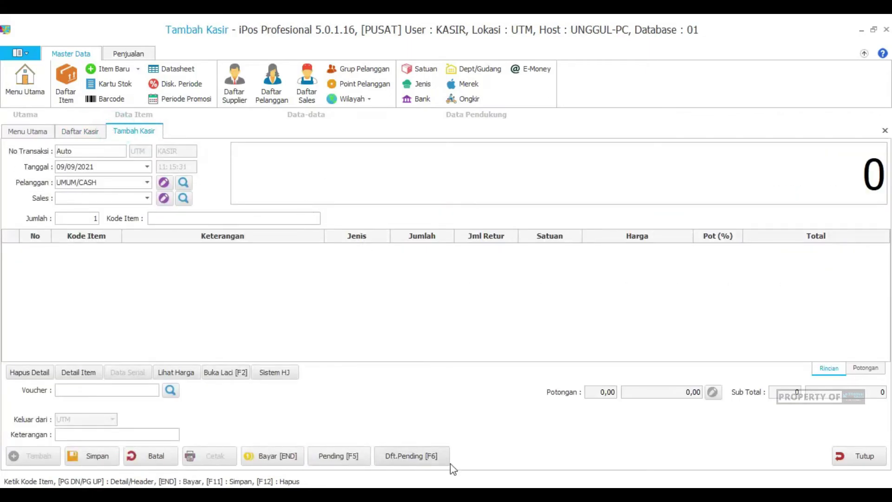
{"action": "left_click", "coordinate": [166, 220]}
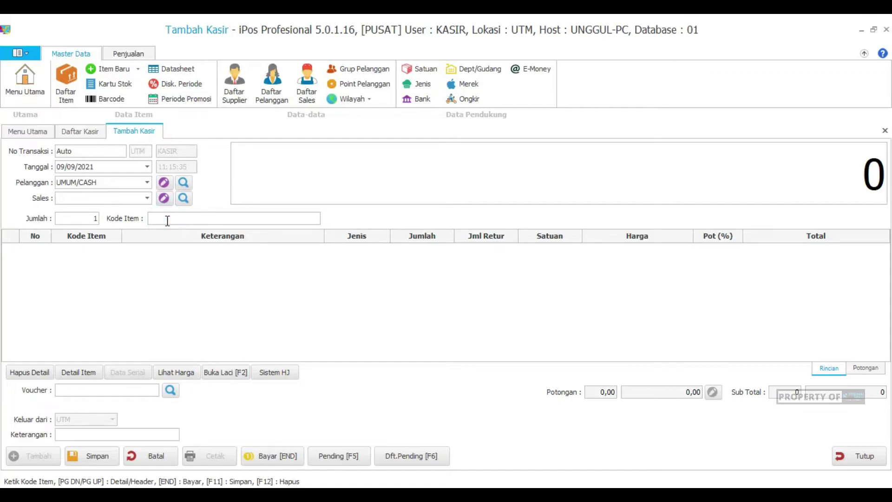